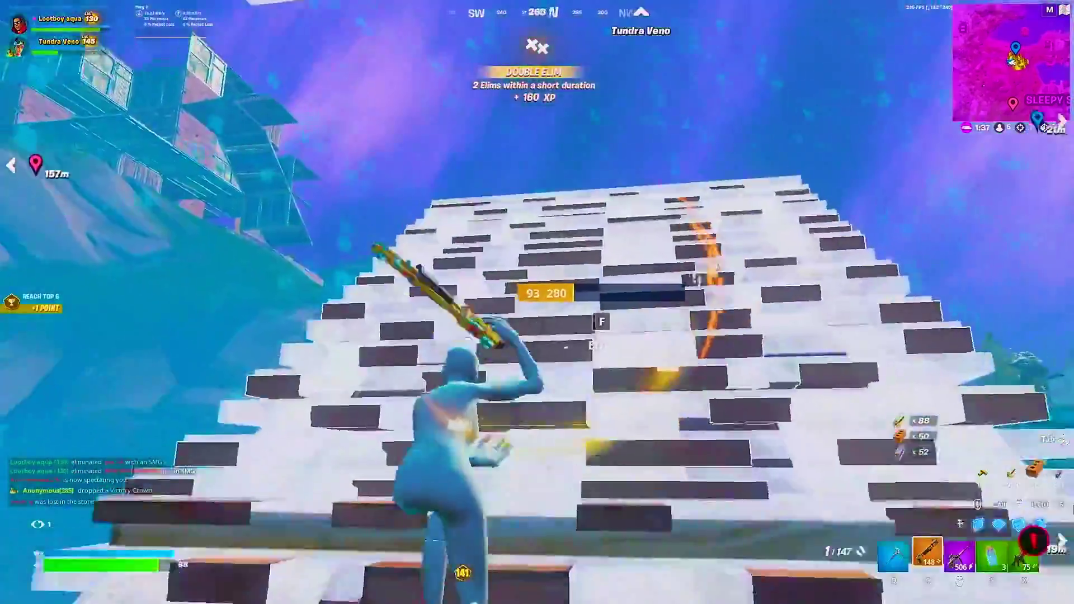
Step: Switch to the combat SMG, fire at the opponent, and place a wooden piece for cover
{"action": "key", "text": "x"}
{"action": "key", "text": "r"}
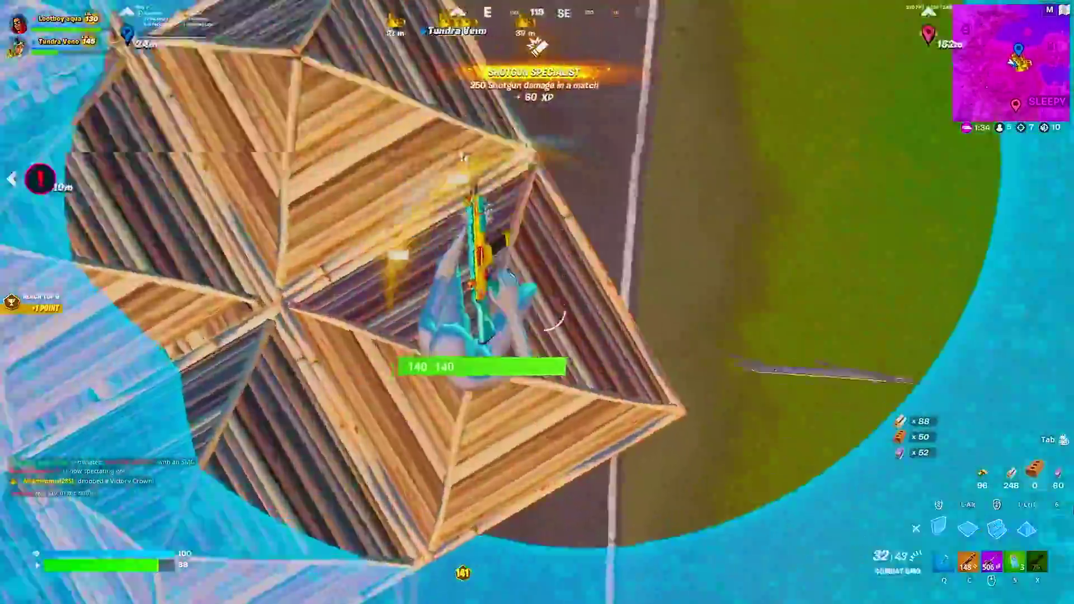
{"action": "left_click", "coordinate": [538, 303]}
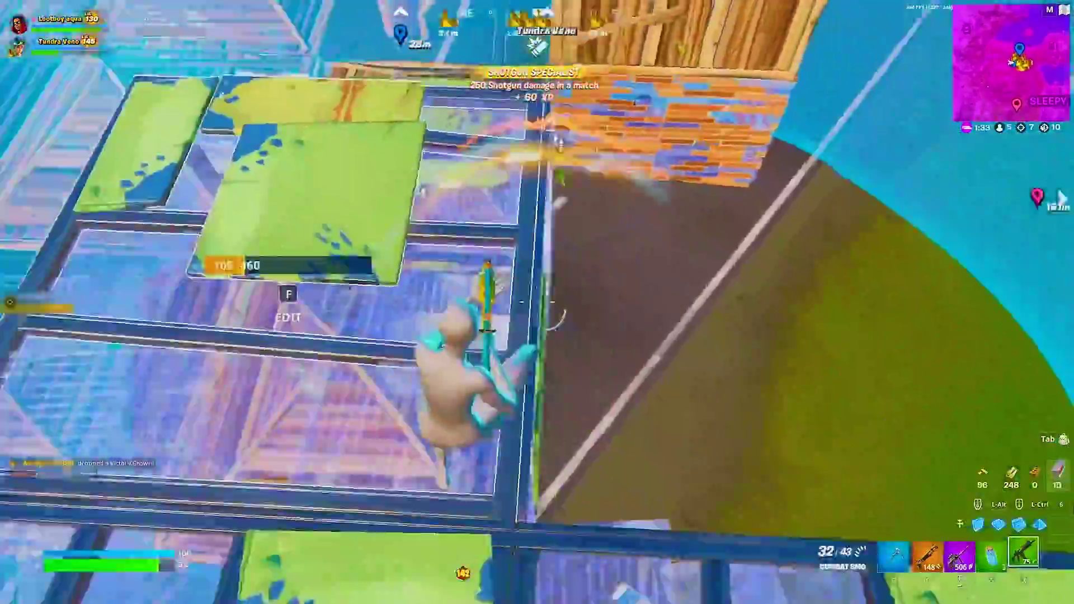
{"action": "left_click", "coordinate": [538, 302]}
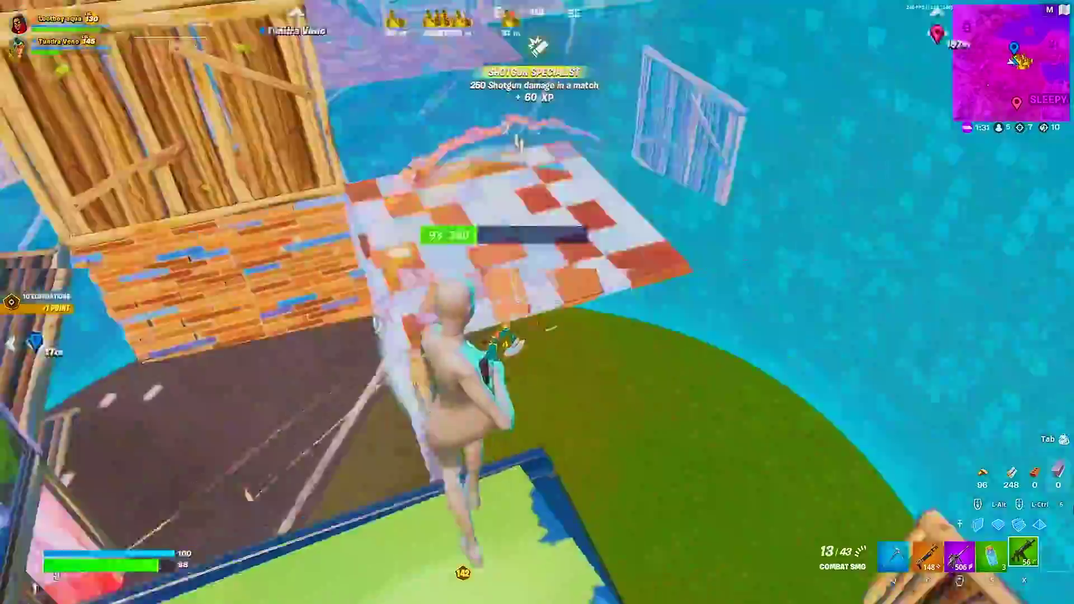
{"action": "left_click", "coordinate": [537, 302]}
Step: Take the Striker Pump Shotgun, build a wooden ramp, then shoot the opponent with the rifle and reload
{"action": "key", "text": "c"}
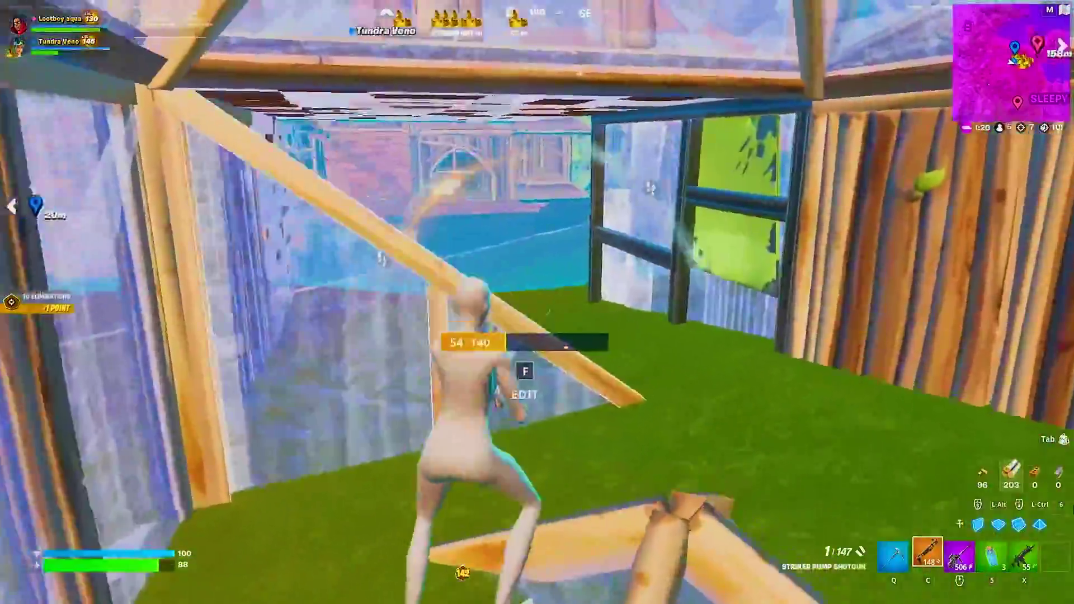
{"action": "left_click", "coordinate": [538, 302]}
{"action": "key", "text": "x"}
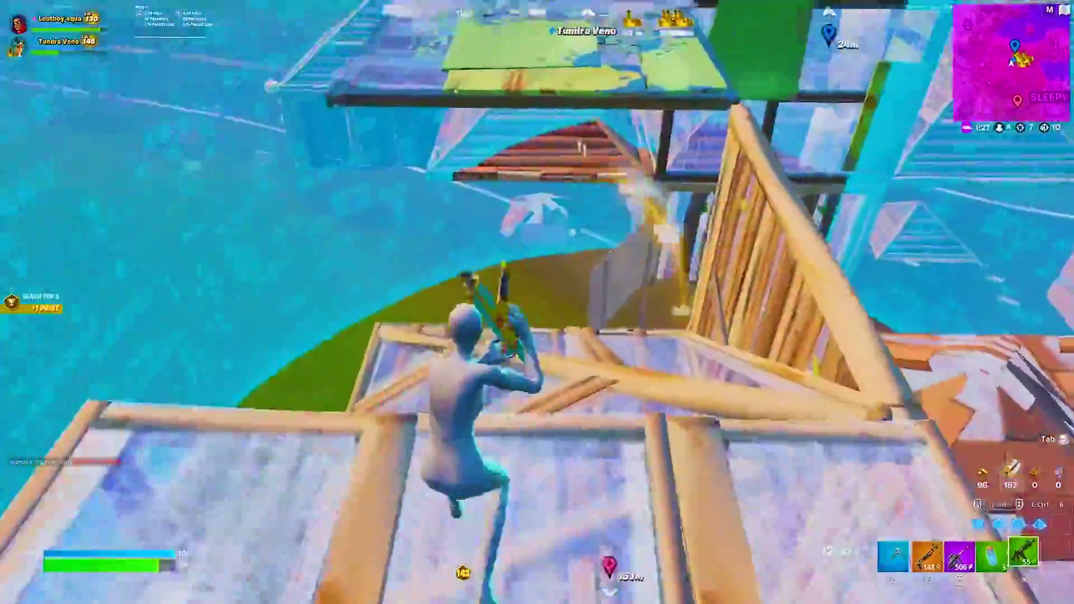
{"action": "left_click", "coordinate": [537, 303]}
{"action": "key", "text": "r"}
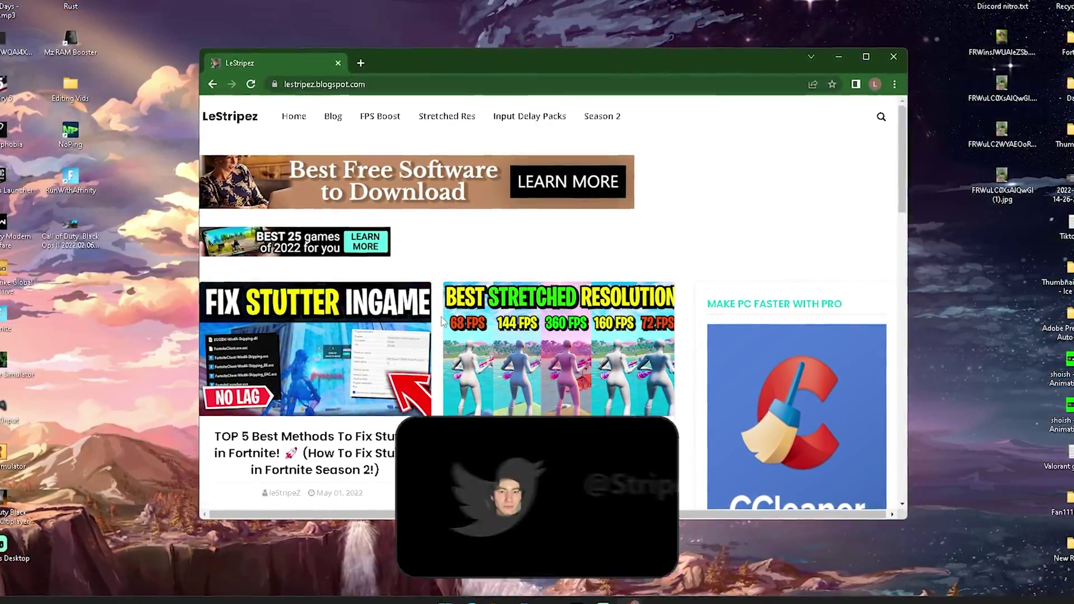
Step: Browse the LeStripez homepage and open the FPS Boost category listing FPS-drop guides
{"action": "scroll", "coordinate": [295, 341], "scroll_direction": "down", "scroll_amount": 5}
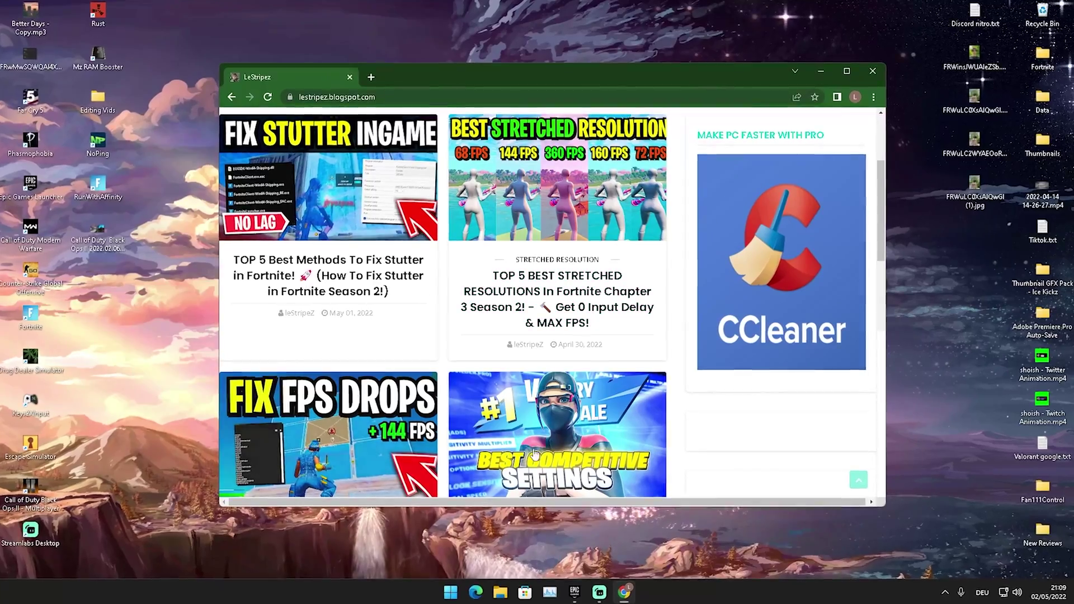
{"action": "scroll", "coordinate": [416, 357], "scroll_direction": "up", "scroll_amount": 5}
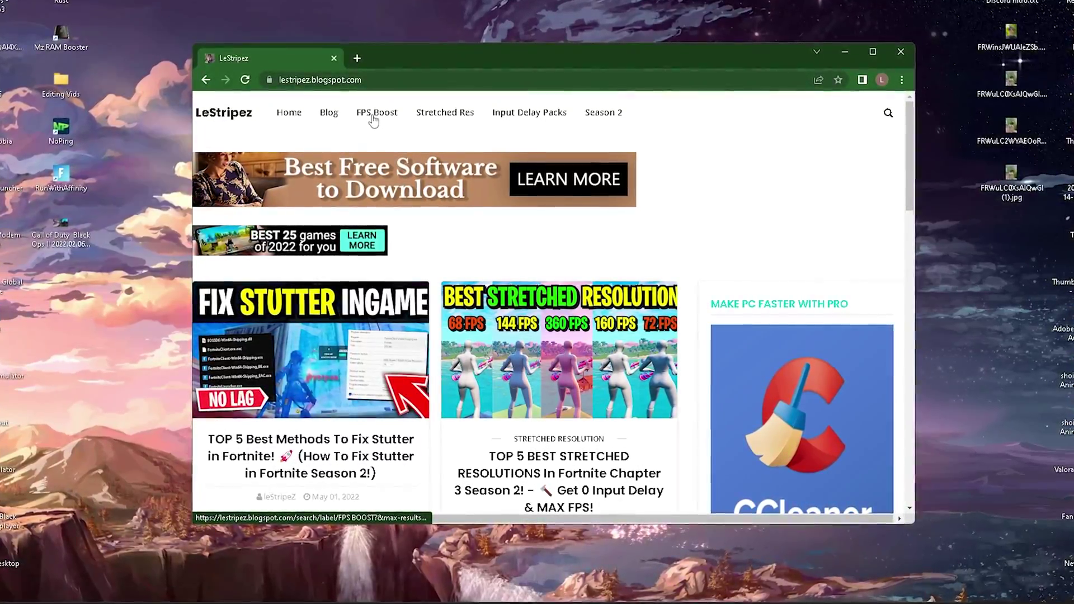
{"action": "left_click", "coordinate": [375, 113]}
{"action": "scroll", "coordinate": [500, 331], "scroll_direction": "down", "scroll_amount": 2}
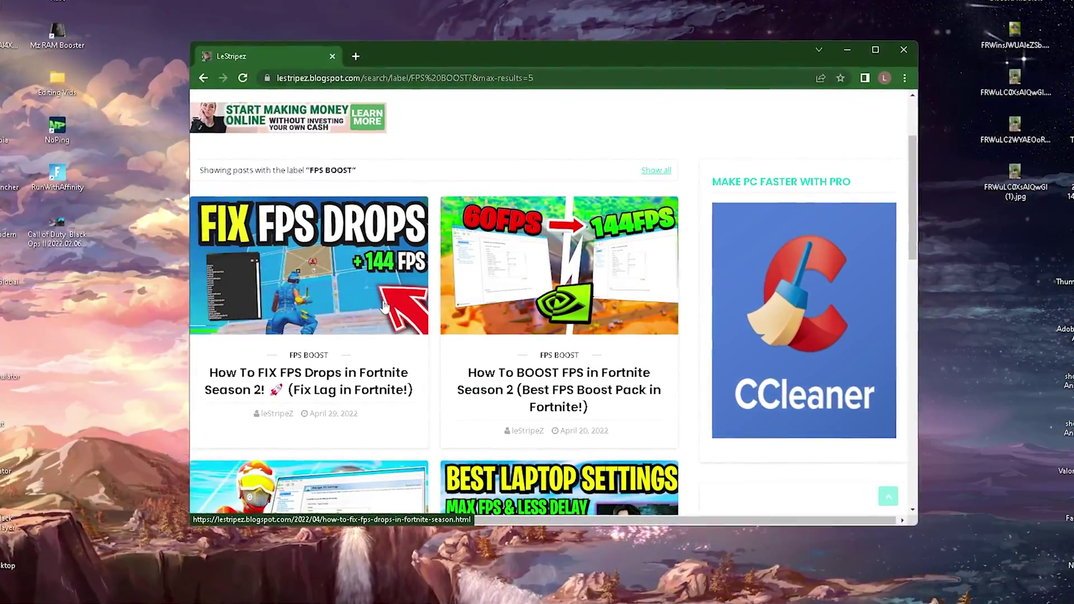
Step: Open the How To FIX FPS Drops post, follow its DOWNLOAD link, and close the Drive tab
{"action": "left_click", "coordinate": [305, 396]}
{"action": "scroll", "coordinate": [375, 316], "scroll_direction": "down", "scroll_amount": 5}
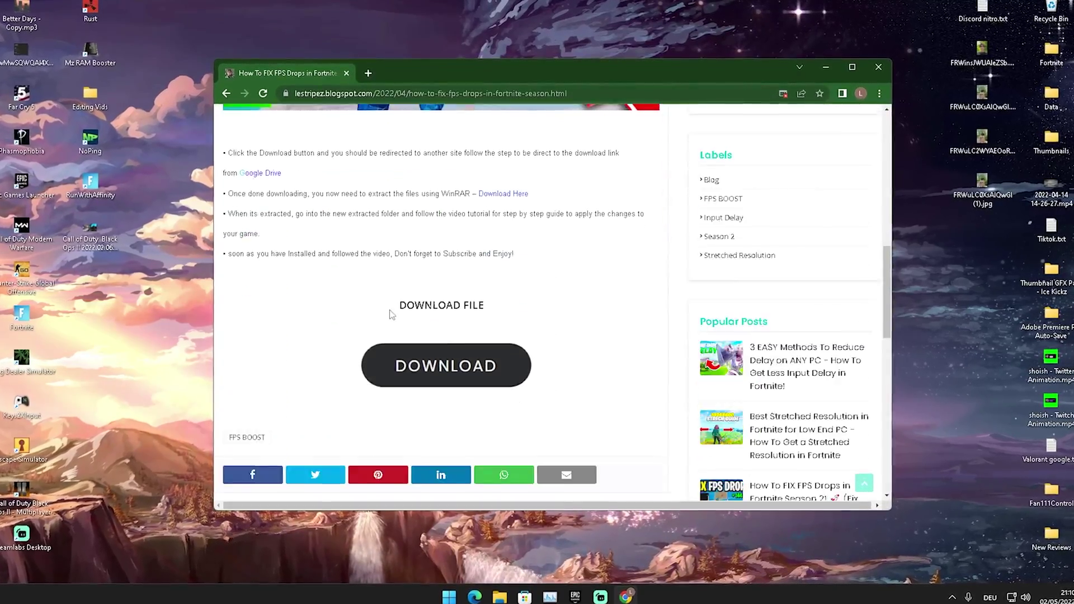
{"action": "scroll", "coordinate": [392, 314], "scroll_direction": "down", "scroll_amount": 2}
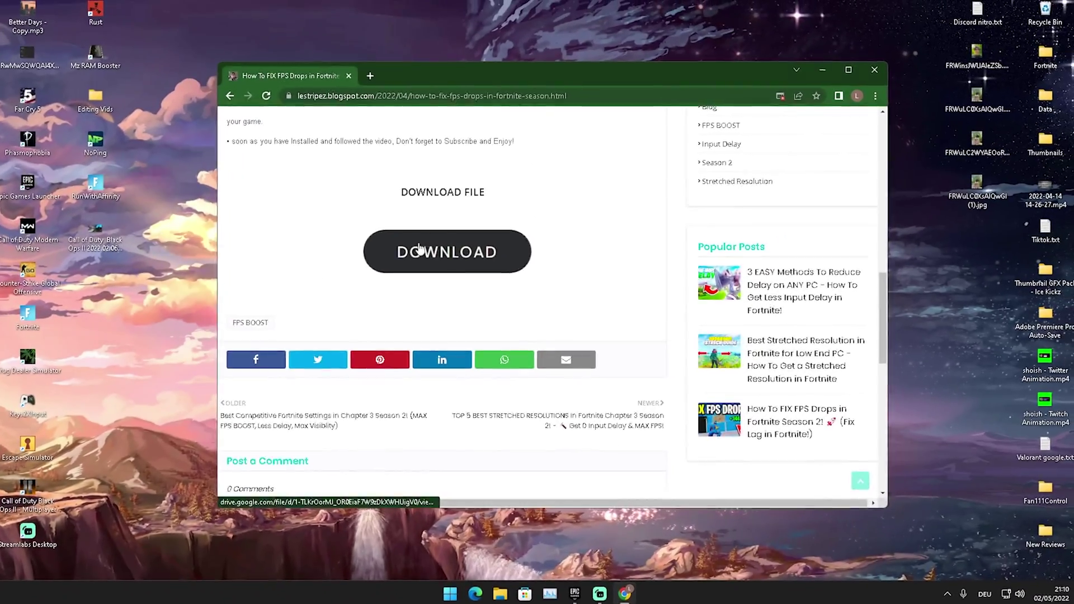
{"action": "left_click", "coordinate": [437, 266]}
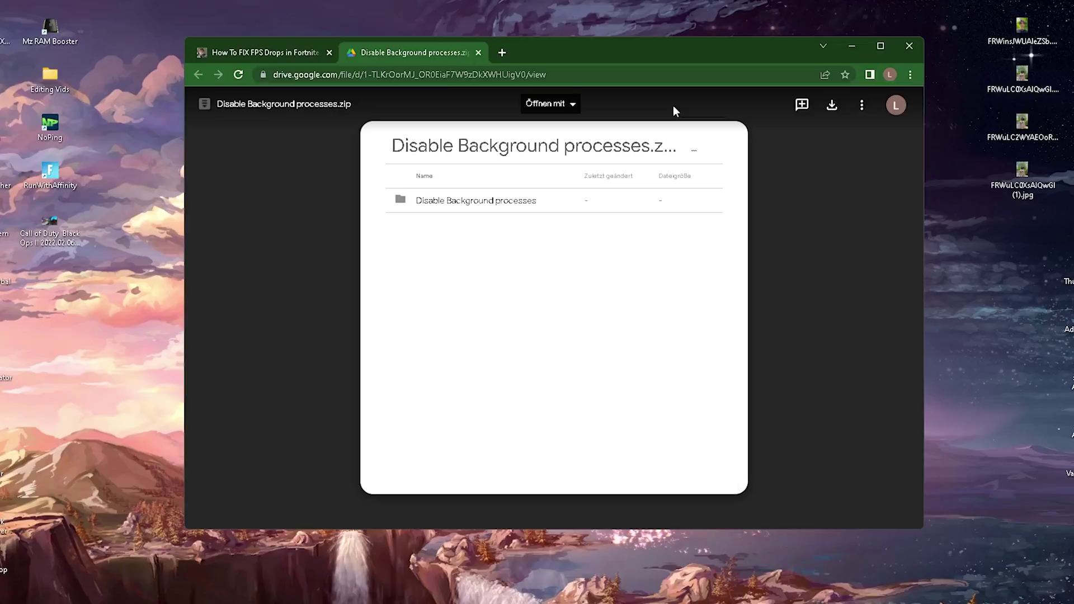
{"action": "left_click", "coordinate": [479, 58]}
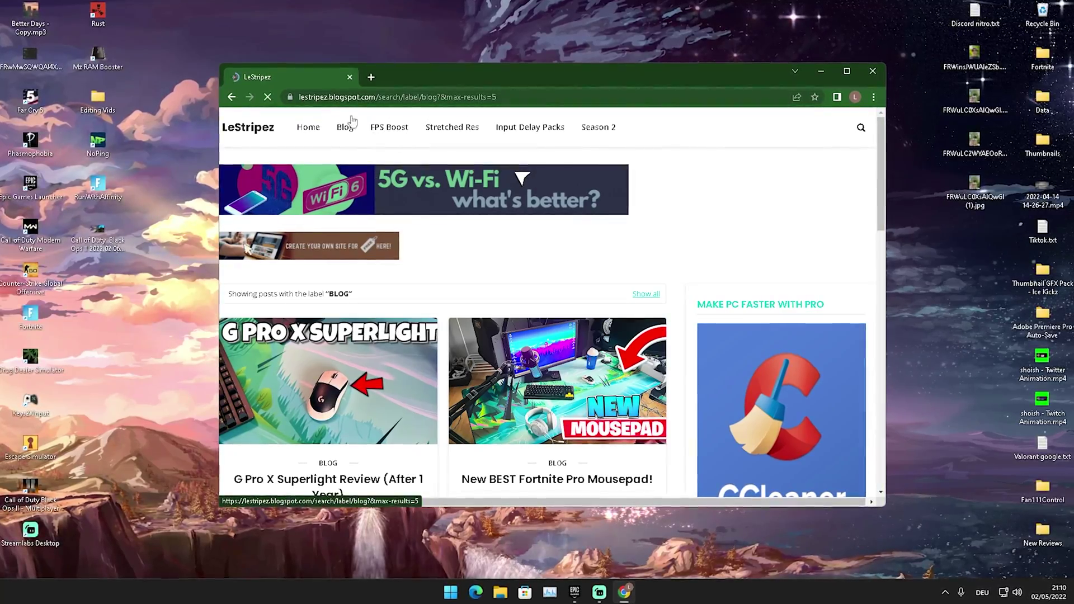
Step: Scroll down the LeStripez Blog label page before leaving the browser
{"action": "scroll", "coordinate": [359, 252], "scroll_direction": "down", "scroll_amount": 2}
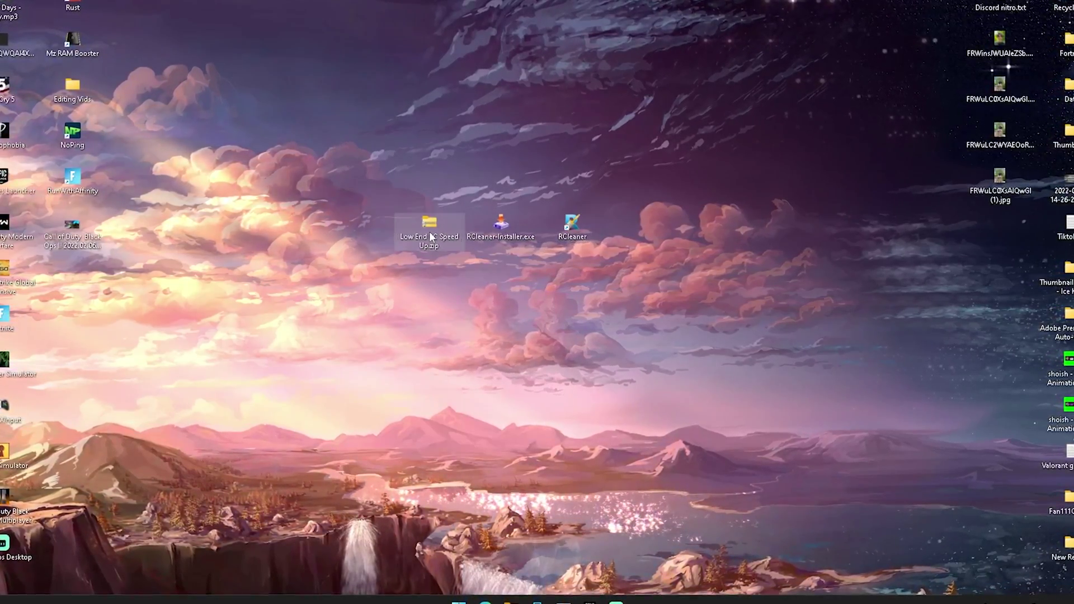
{"action": "right_click", "coordinate": [428, 231]}
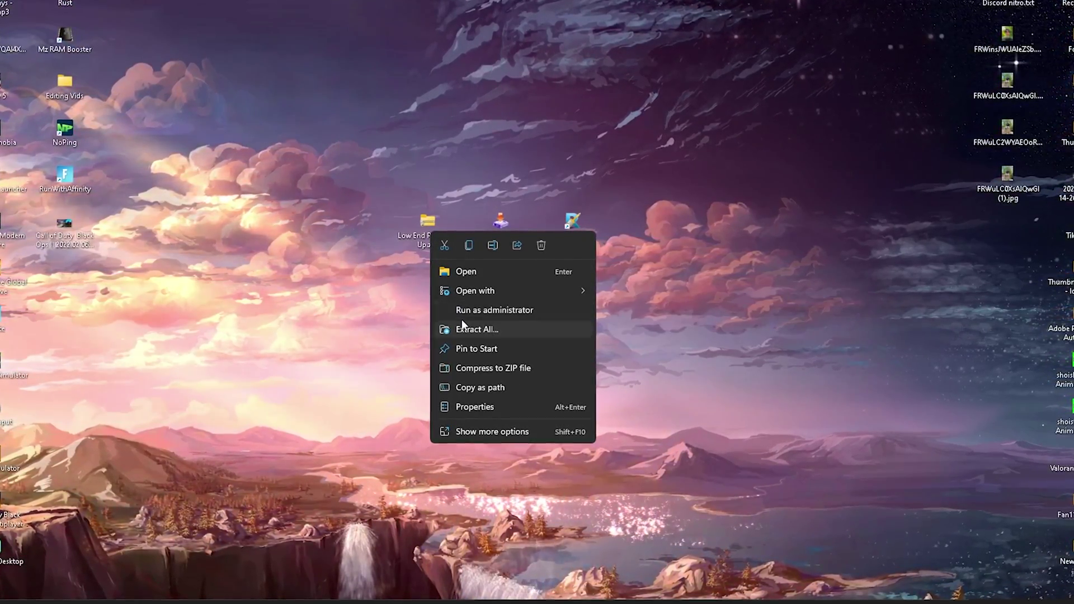
{"action": "left_click", "coordinate": [467, 329]}
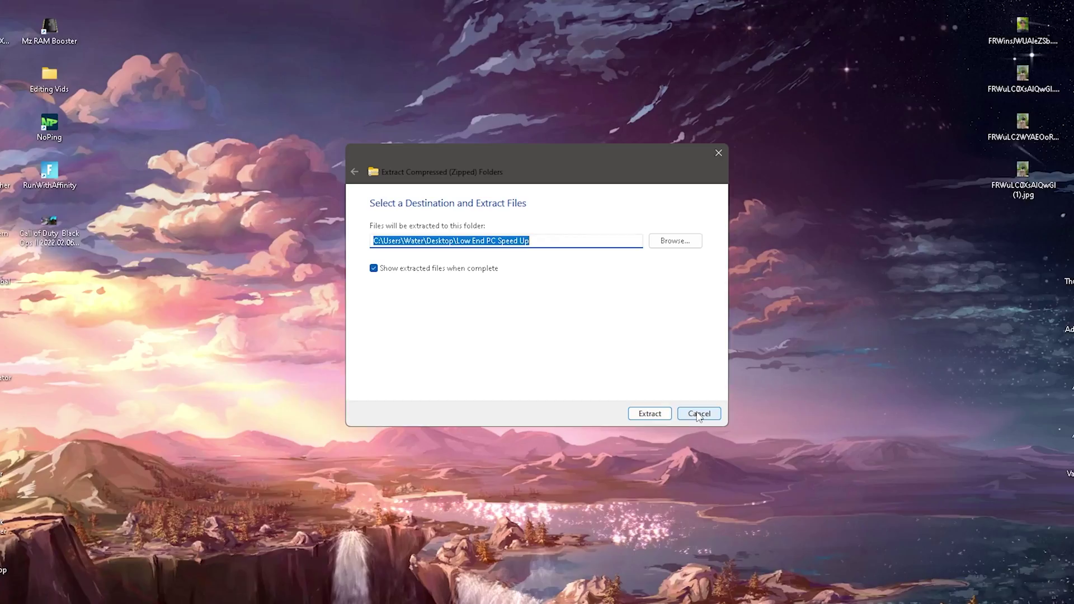
{"action": "left_click", "coordinate": [696, 411]}
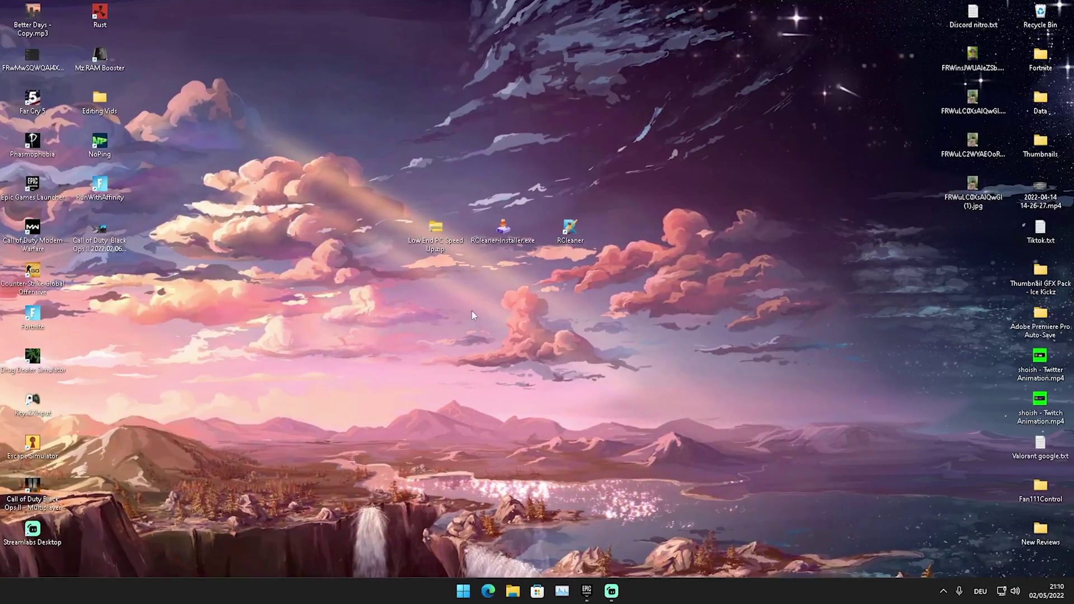
{"action": "double_click", "coordinate": [495, 224]}
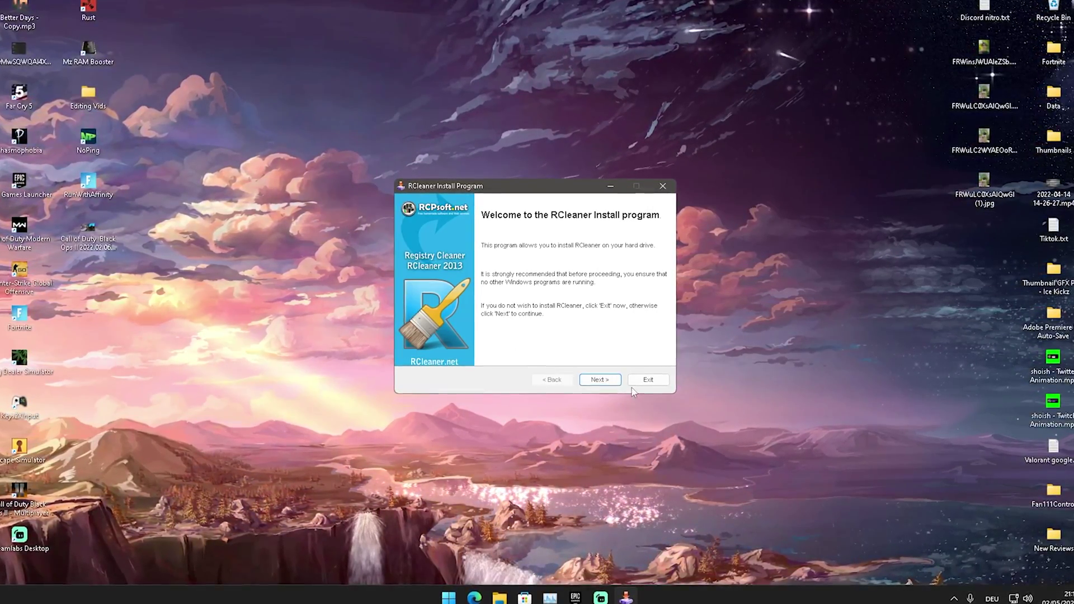
{"action": "left_click", "coordinate": [600, 380]}
{"action": "left_click", "coordinate": [650, 382]}
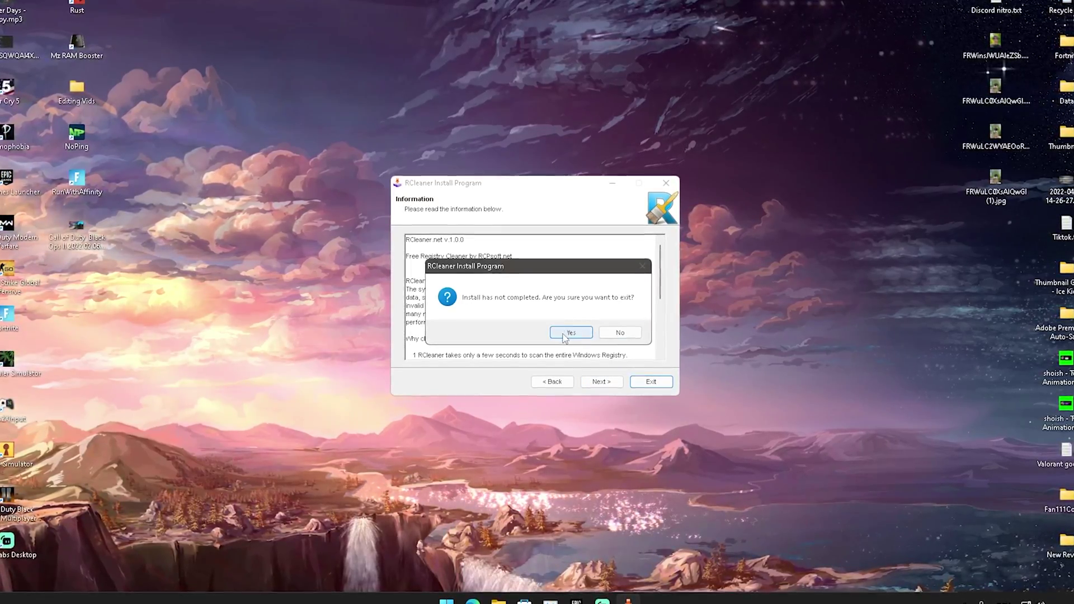
{"action": "left_click", "coordinate": [565, 334]}
{"action": "left_click", "coordinate": [613, 334]}
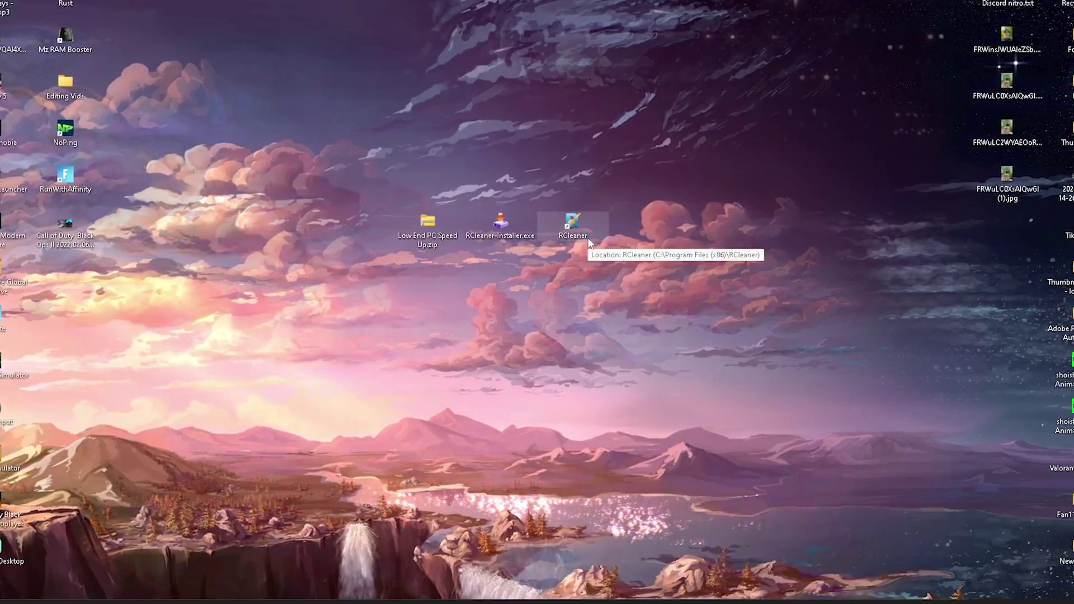
{"action": "double_click", "coordinate": [585, 236]}
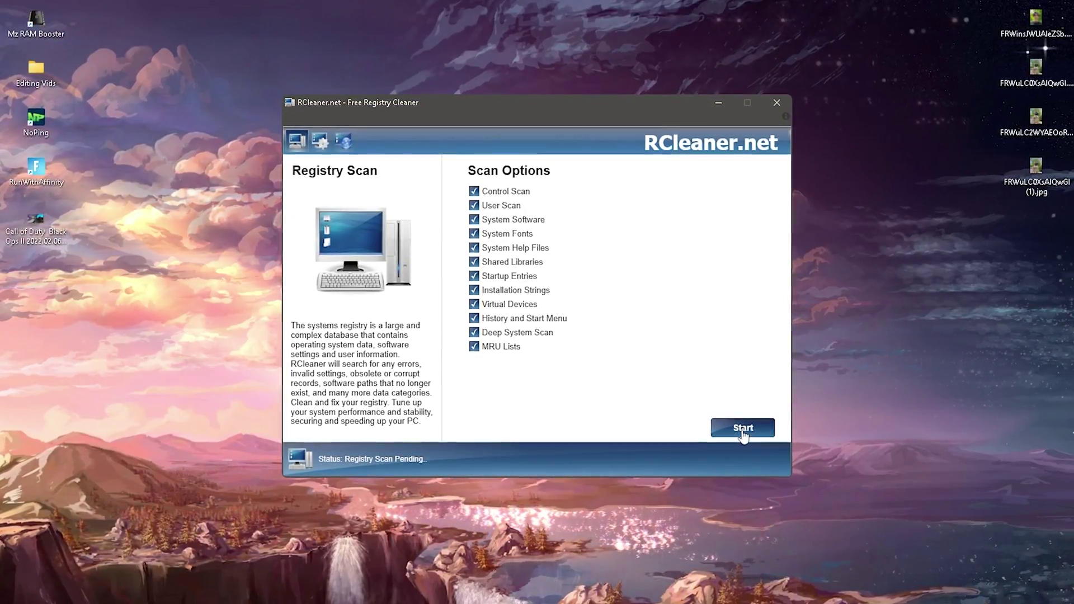
Step: Run the RCleaner registry scan to 100% and view the found entries, such as HKEY_CLASSES_ROOT Type Libraries keys
{"action": "left_click", "coordinate": [743, 429]}
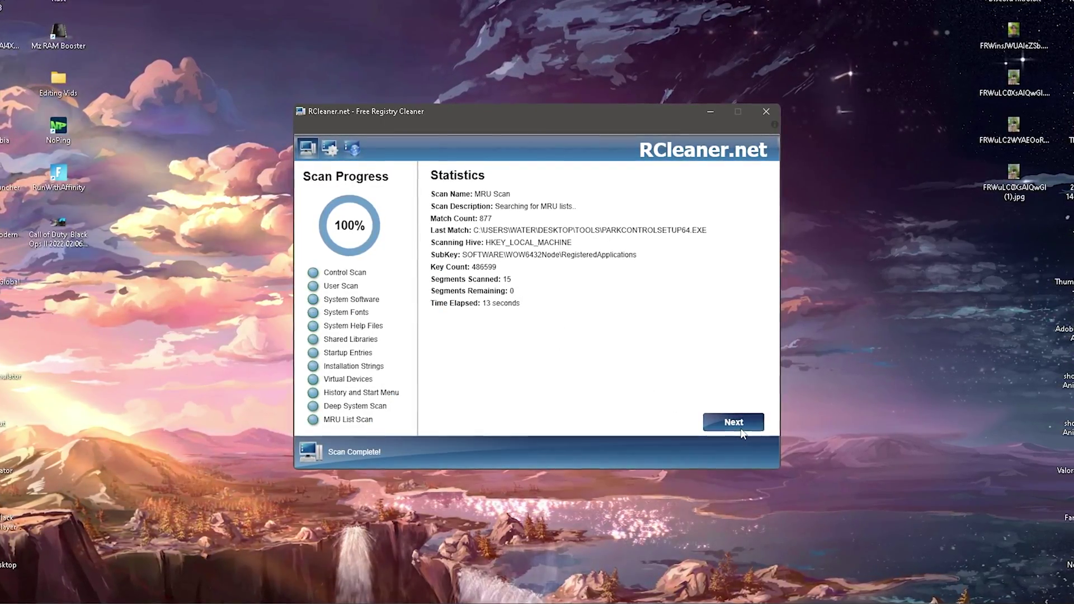
{"action": "left_click", "coordinate": [741, 428]}
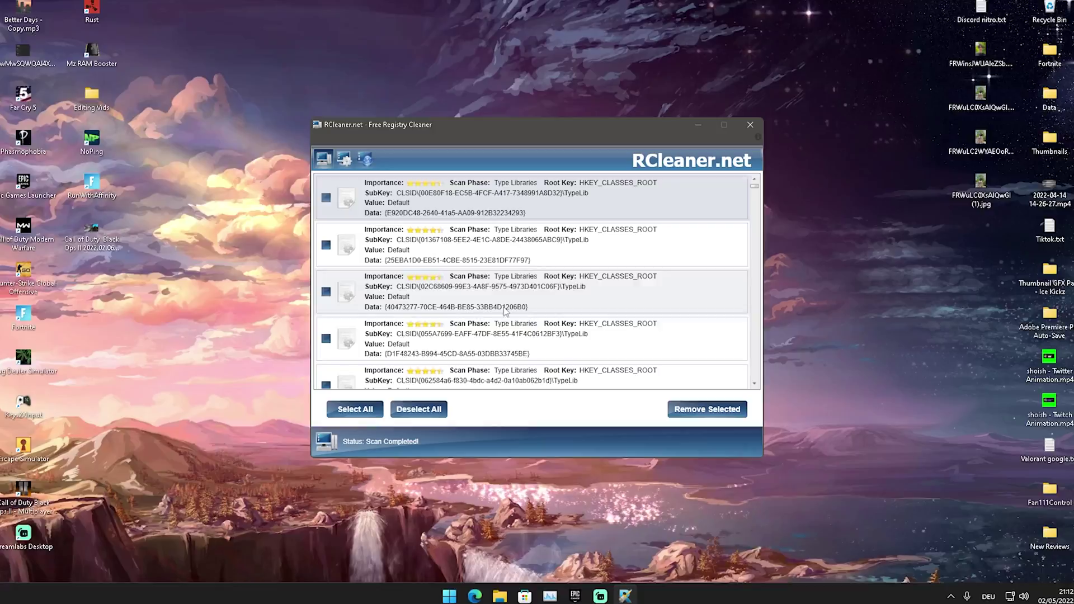
Step: Tick all found registry entries and choose Remove Selected, bringing up the System Restore prompt
{"action": "left_click", "coordinate": [367, 412]}
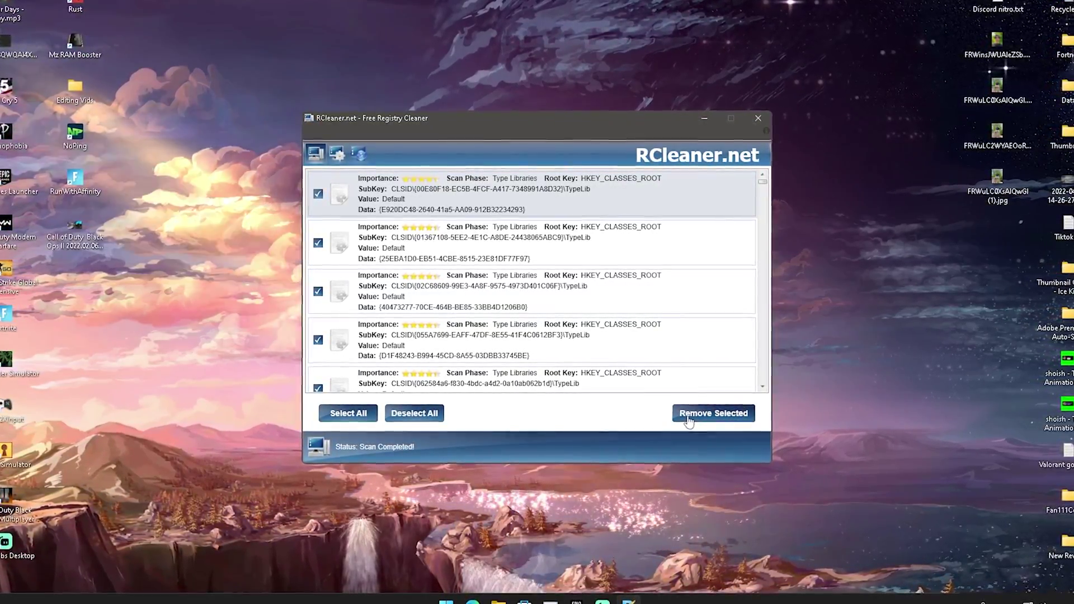
{"action": "left_click", "coordinate": [689, 419]}
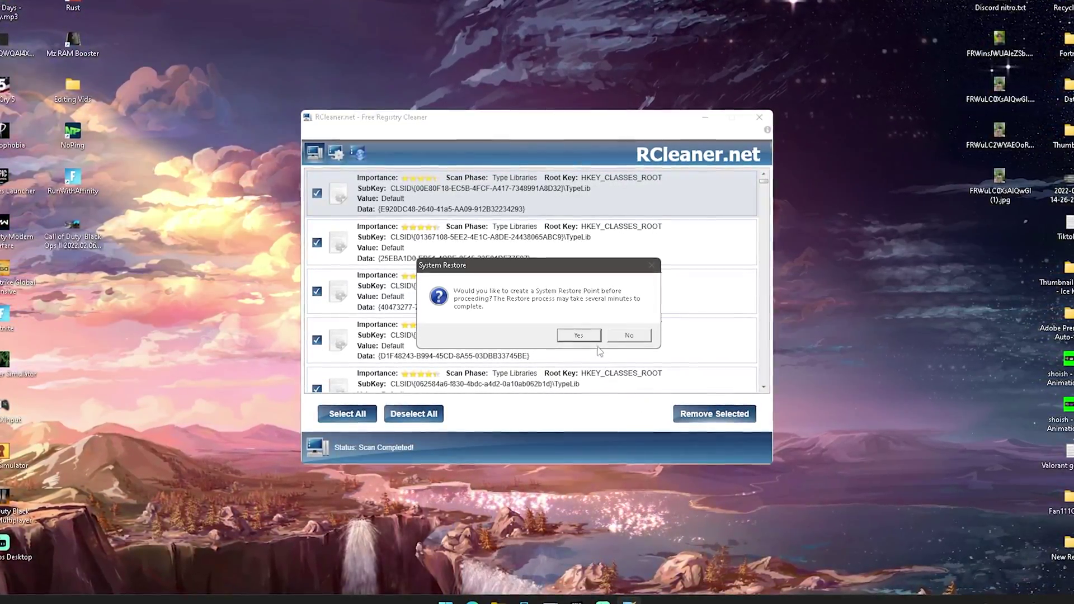